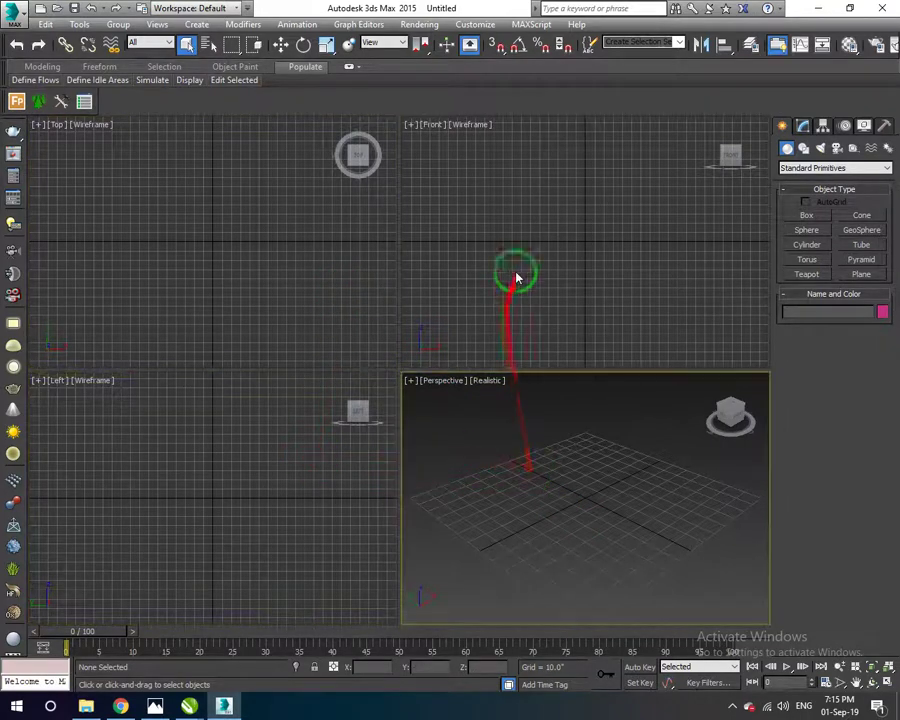
Make the Top, Left and Perspective viewports active in turn.
{"action": "left_click", "coordinate": [338, 318]}
{"action": "left_click", "coordinate": [310, 444]}
{"action": "left_click", "coordinate": [486, 482]}
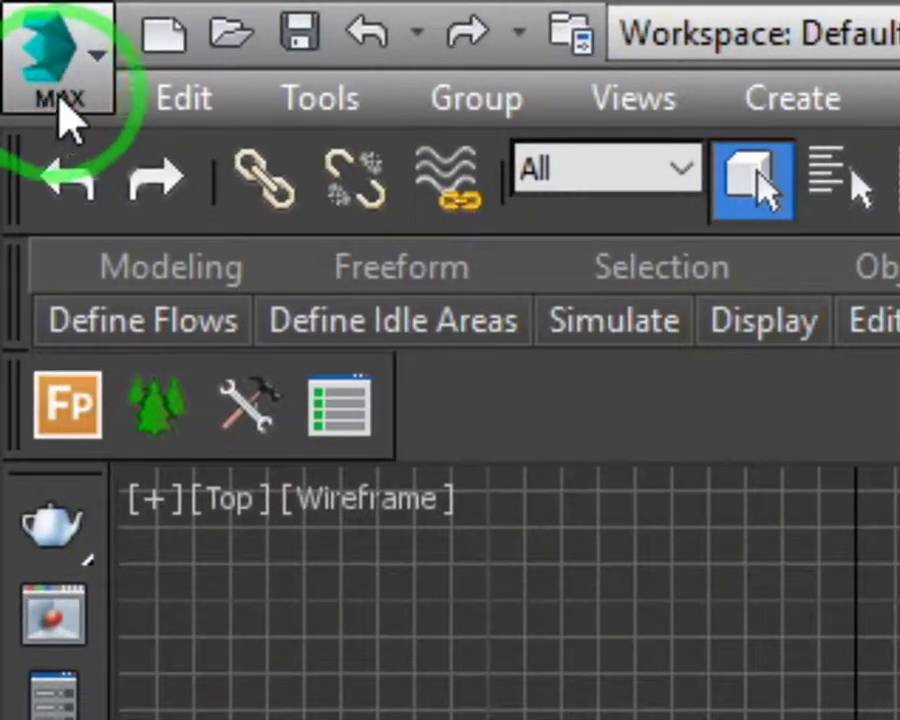
Browse the application menu's file commands, then the crowd flow and Forest Pack tools.
{"action": "left_click", "coordinate": [62, 100]}
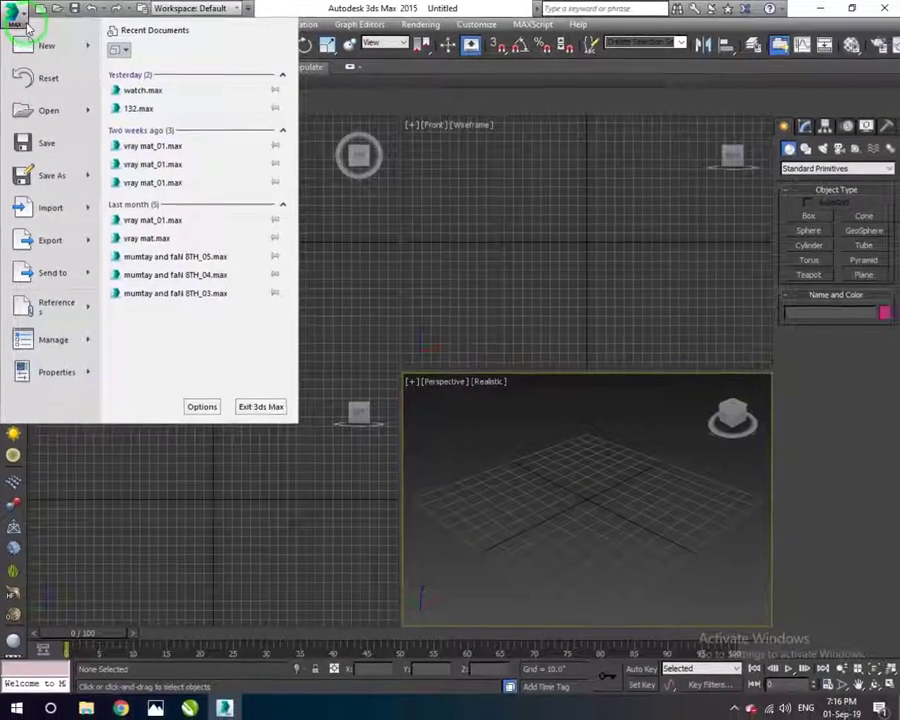
{"action": "left_click", "coordinate": [118, 10]}
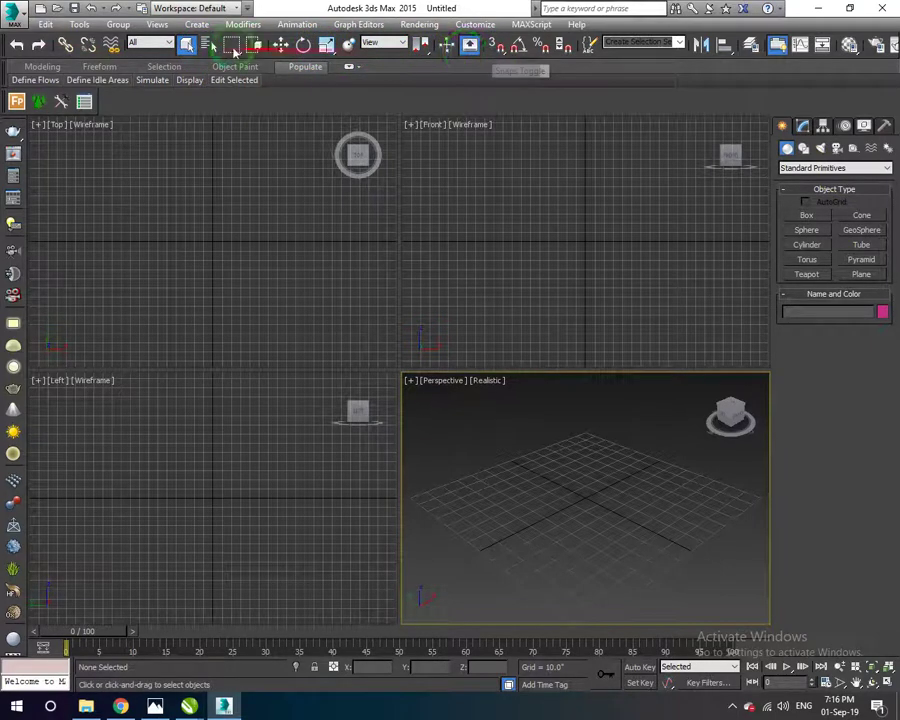
{"action": "left_click", "coordinate": [30, 80]}
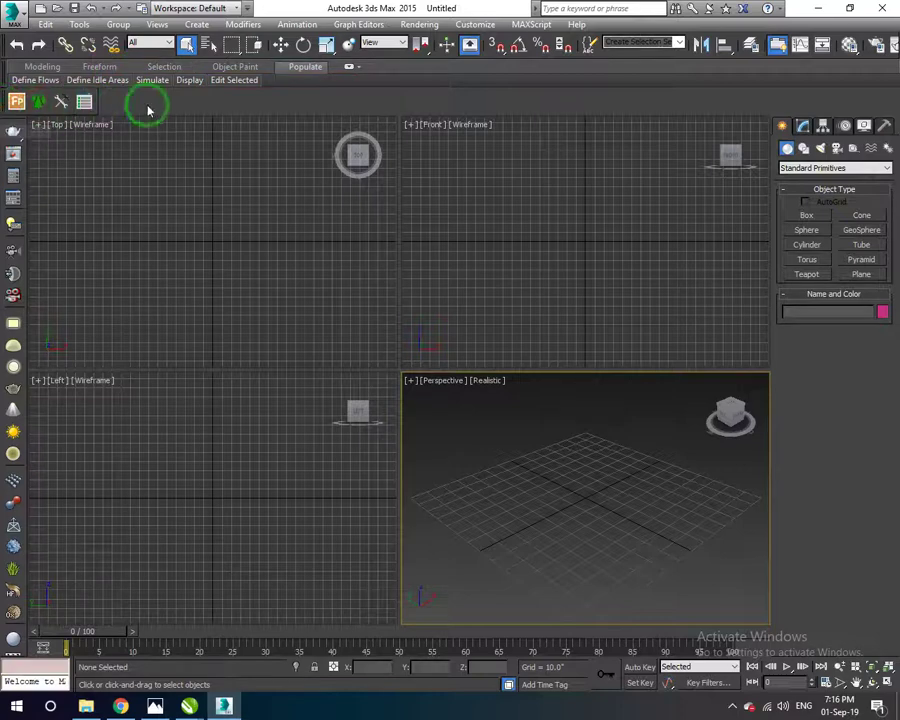
{"action": "left_click", "coordinate": [16, 102]}
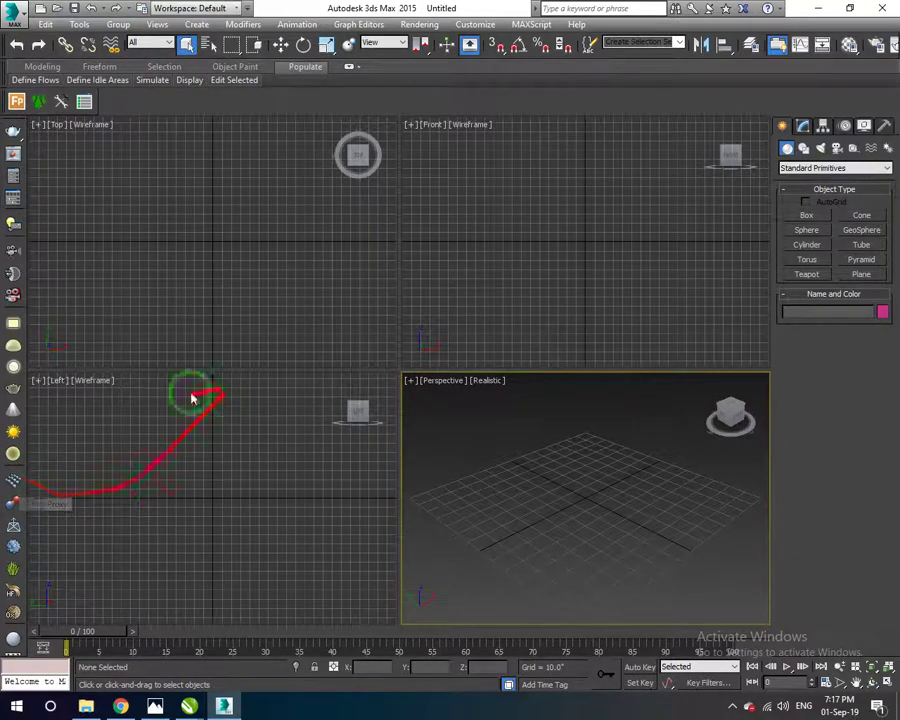
Cycle the active viewport repeatedly through Top, Front, Perspective and Left.
{"action": "left_click", "coordinate": [235, 257]}
{"action": "left_click", "coordinate": [486, 295]}
{"action": "left_click", "coordinate": [535, 477]}
{"action": "left_click", "coordinate": [342, 426]}
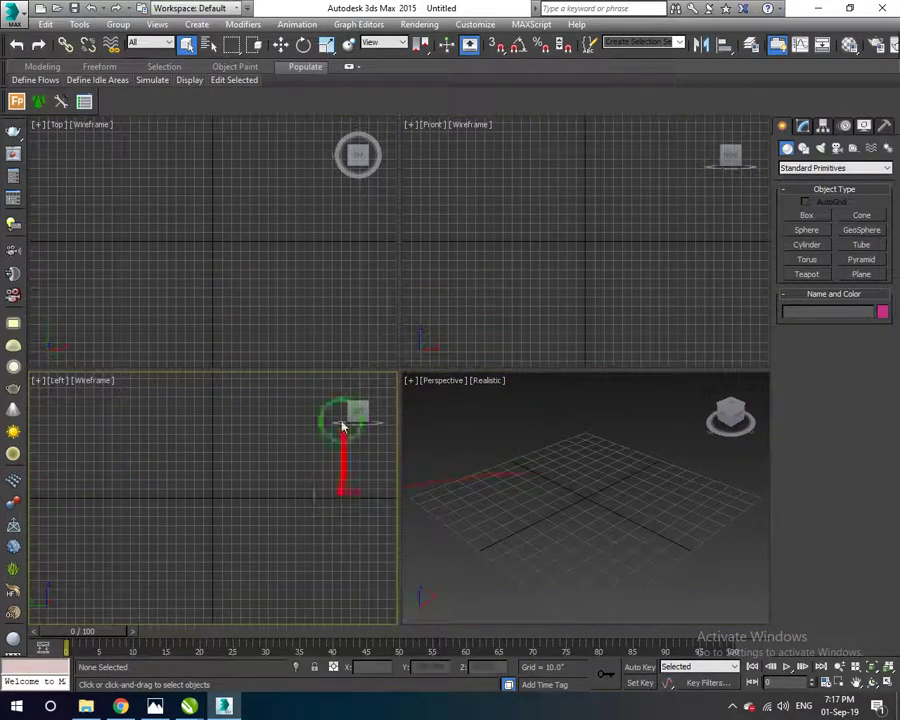
{"action": "left_click", "coordinate": [446, 281]}
{"action": "left_click", "coordinate": [514, 446]}
{"action": "left_click", "coordinate": [308, 465]}
{"action": "left_click", "coordinate": [492, 315]}
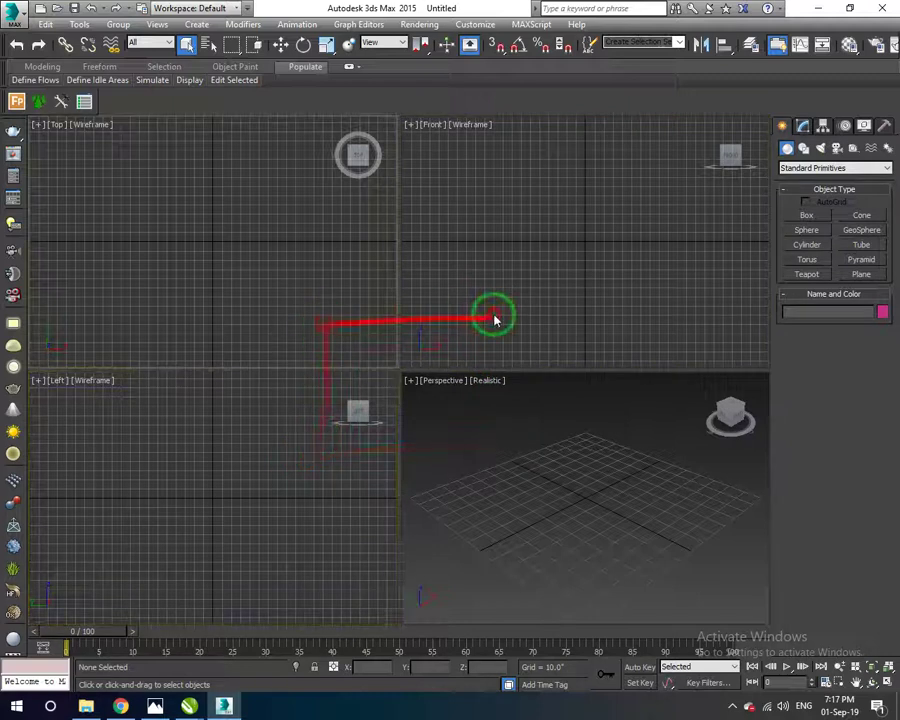
{"action": "left_click", "coordinate": [502, 472]}
{"action": "left_click", "coordinate": [306, 482]}
{"action": "left_click", "coordinate": [65, 145]}
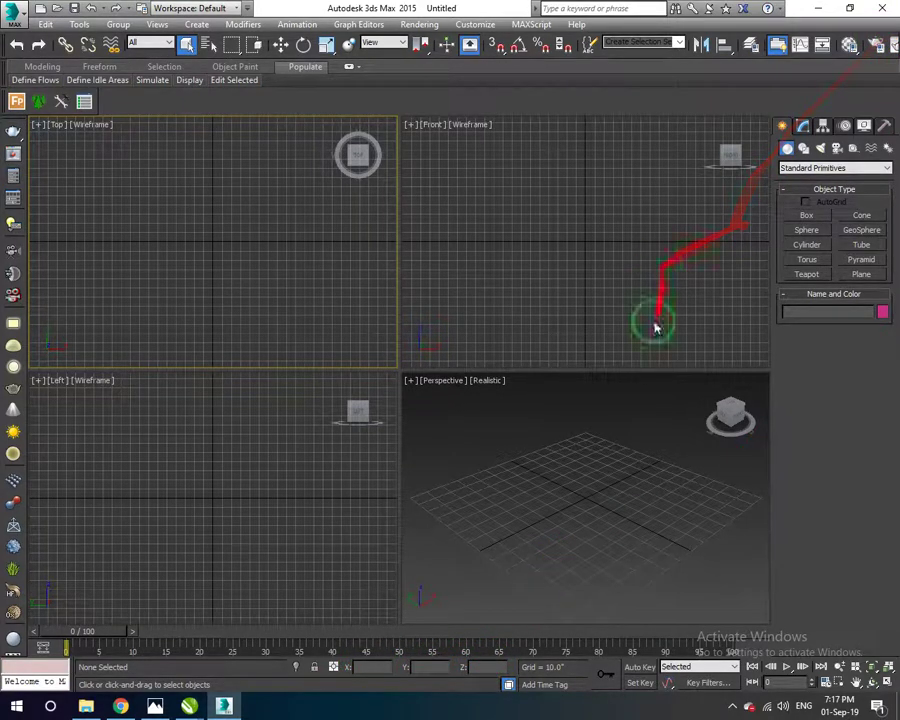
Activate Perspective, drag twice across the lower interface, then make the Left viewport active.
{"action": "left_click", "coordinate": [594, 519]}
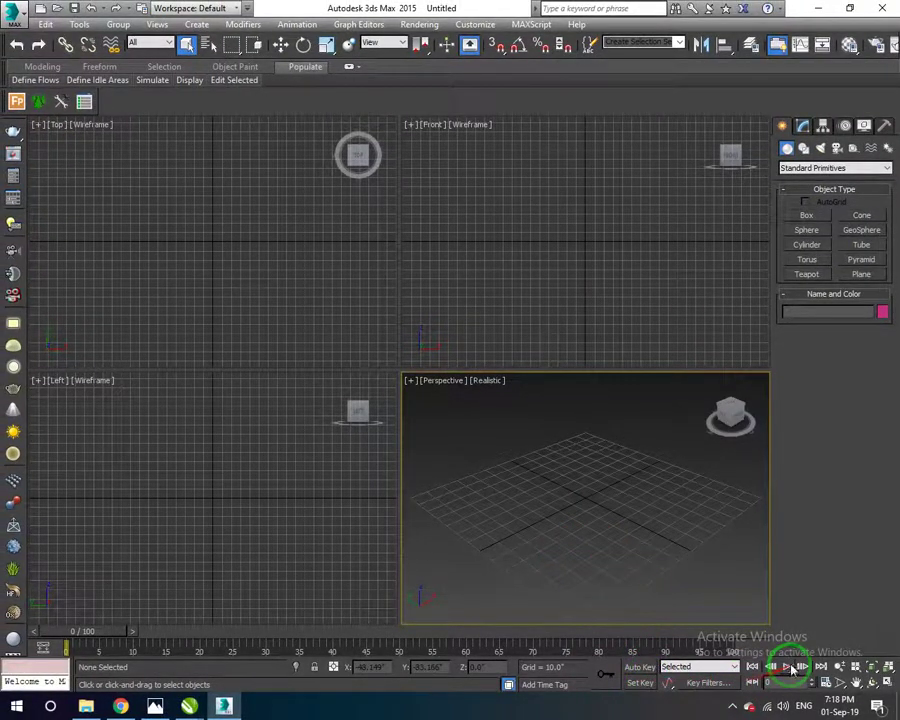
{"action": "mouse_move", "coordinate": [605, 680]}
{"action": "left_mouse_down"}
{"action": "mouse_move", "coordinate": [722, 703]}
{"action": "mouse_move", "coordinate": [886, 680]}
{"action": "left_mouse_up"}
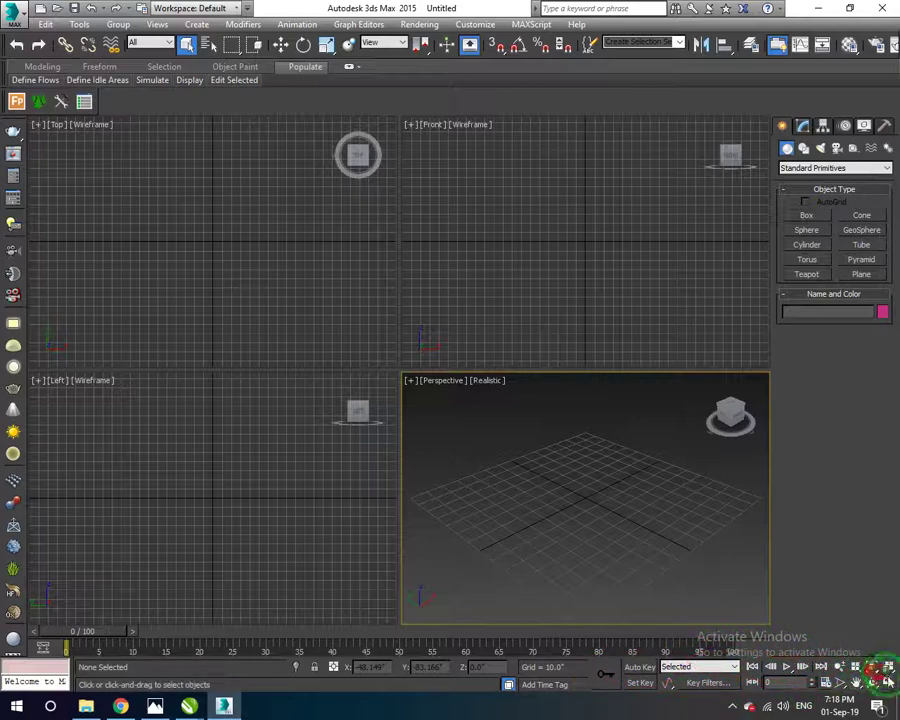
{"action": "left_click_drag", "start_coordinate": [686, 597], "coordinate": [287, 676]}
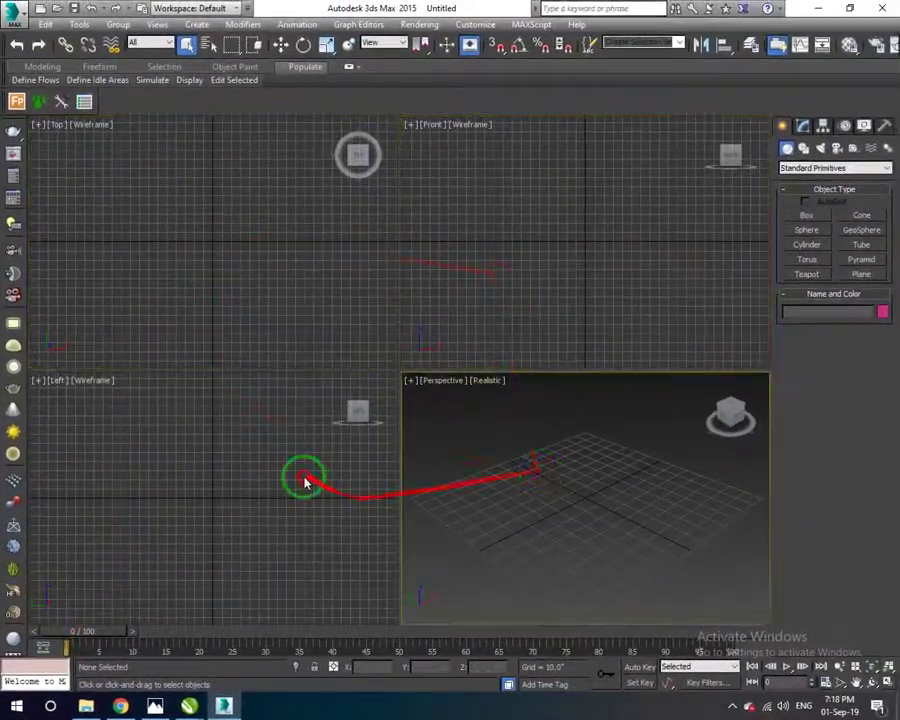
{"action": "left_click", "coordinate": [305, 482]}
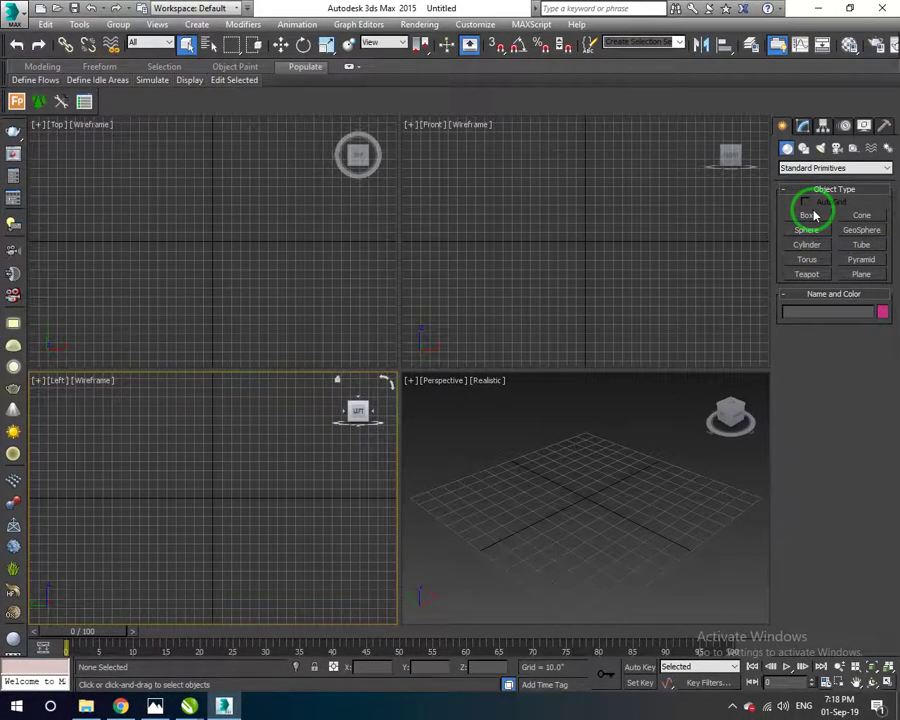
Show the Shapes > Splines types, then make Front, Perspective and Top viewports active.
{"action": "left_click", "coordinate": [803, 148]}
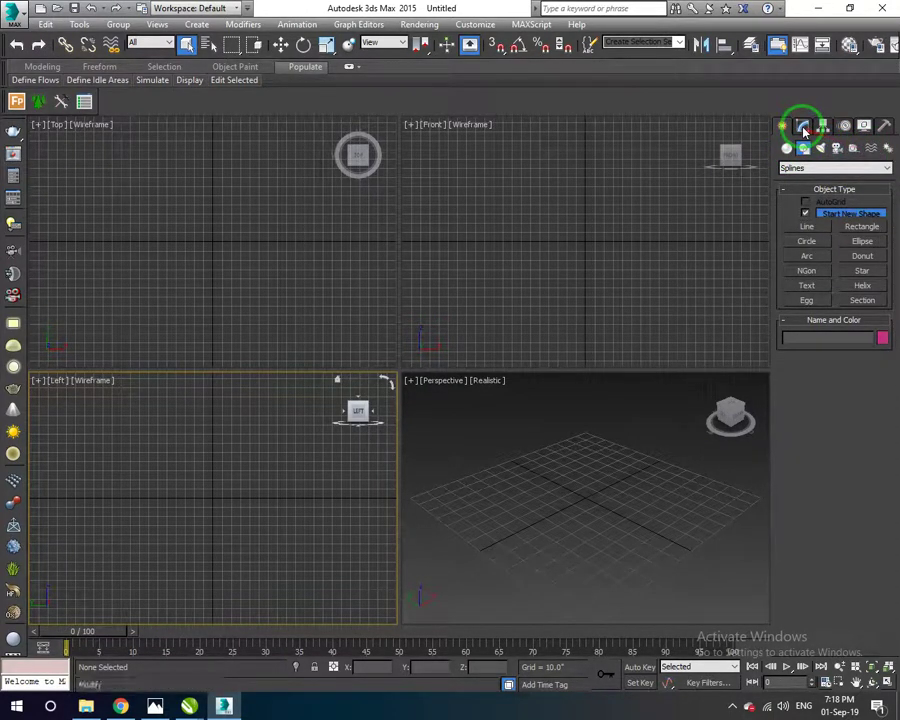
{"action": "left_click", "coordinate": [576, 262]}
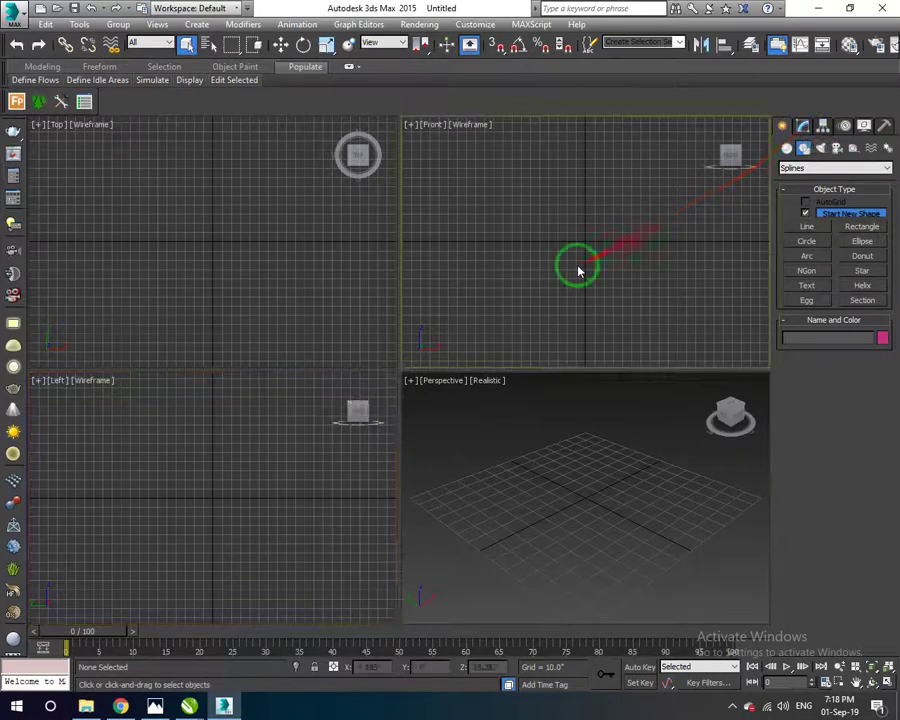
{"action": "left_click", "coordinate": [454, 497]}
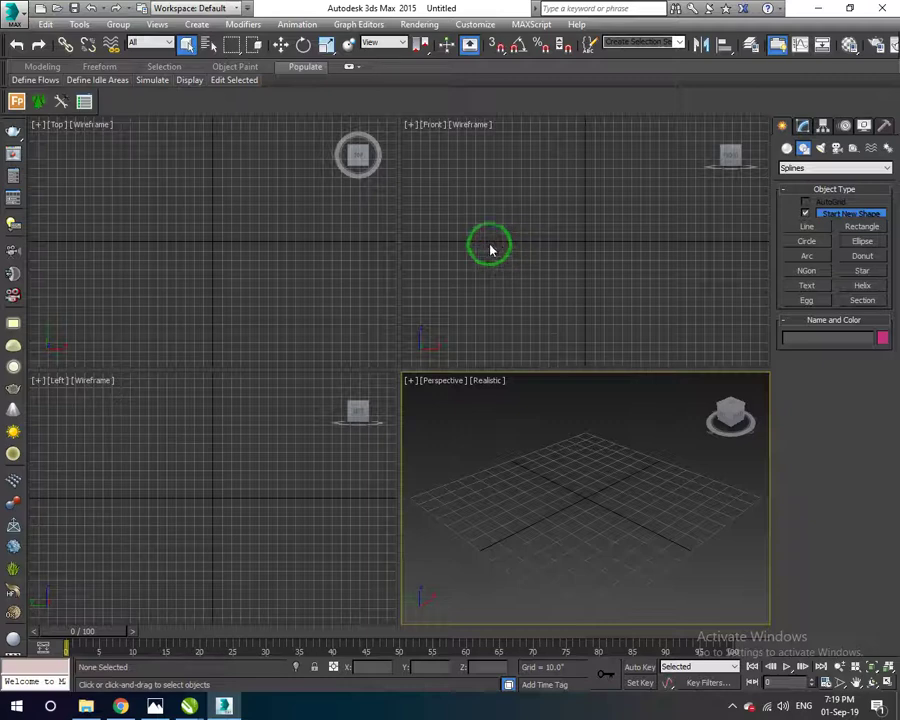
{"action": "left_click", "coordinate": [330, 283]}
{"action": "left_click", "coordinate": [452, 464]}
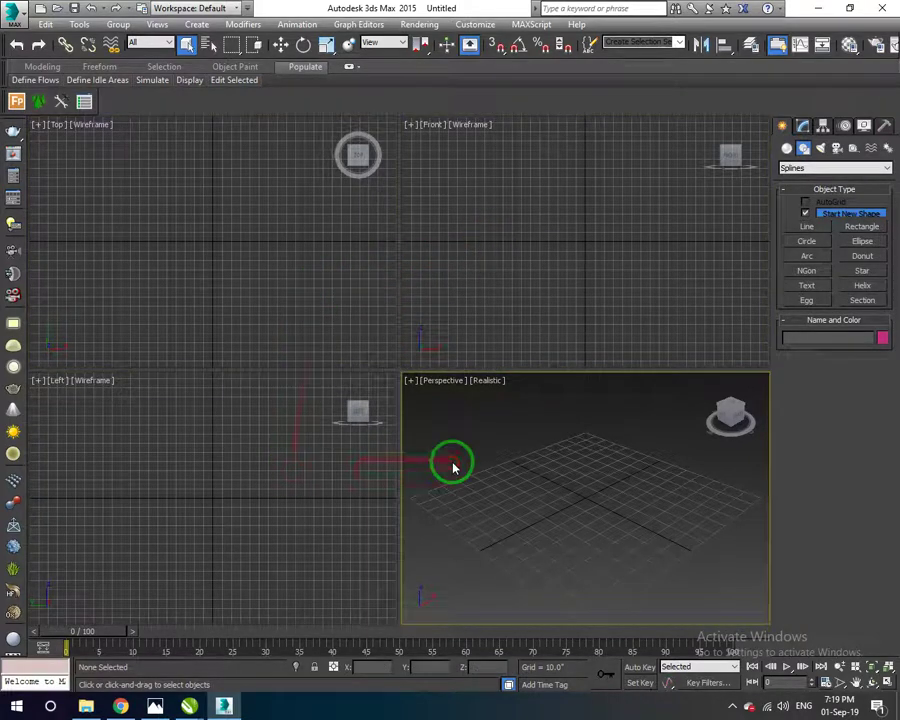